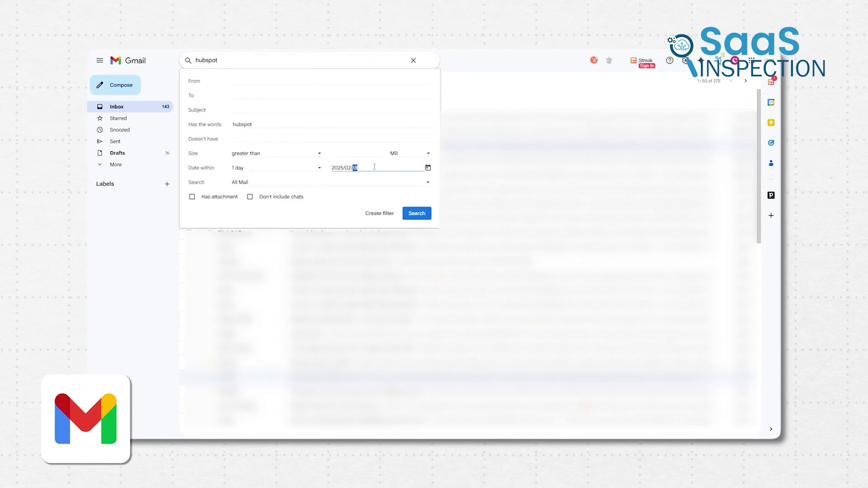
Open the date calendar for the 'hubspot' search within 1 day of 2025/02/18.
click(351, 167)
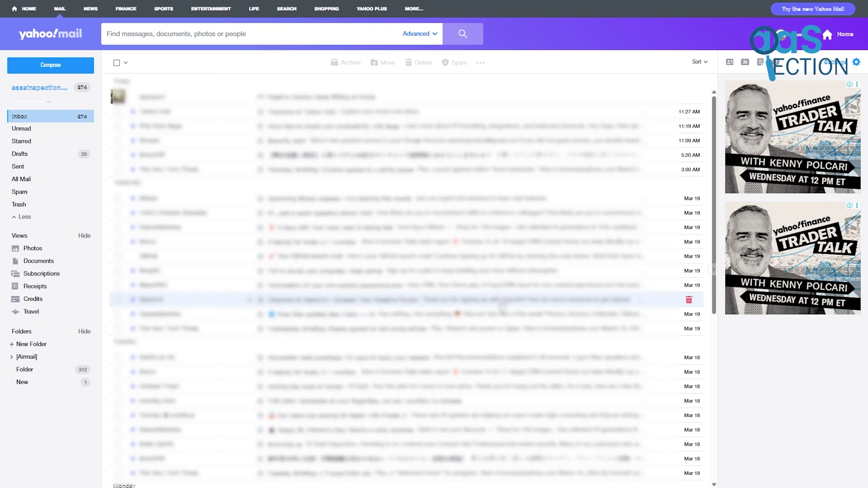
Try the Dark, Light, orange-red and green themes, ending on the default black-and-white theme.
scroll(495, 303, up, 3)
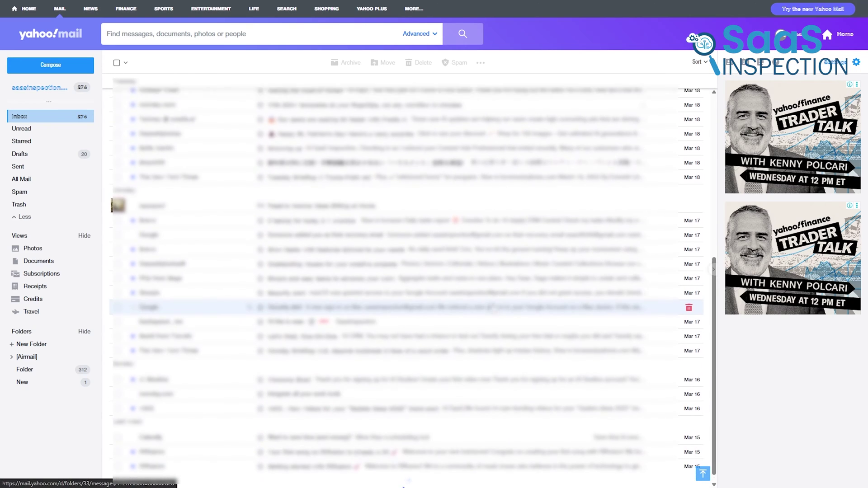
scroll(492, 303, up, 3)
click(827, 63)
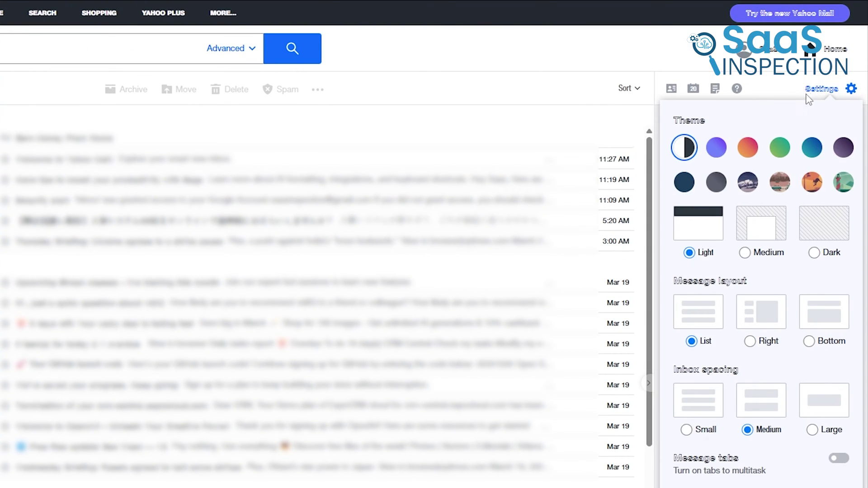
click(814, 253)
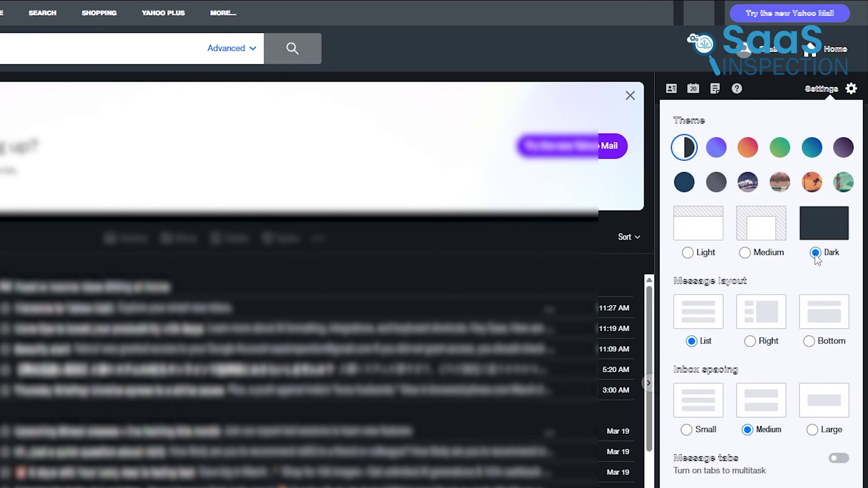
click(694, 254)
click(751, 148)
click(780, 148)
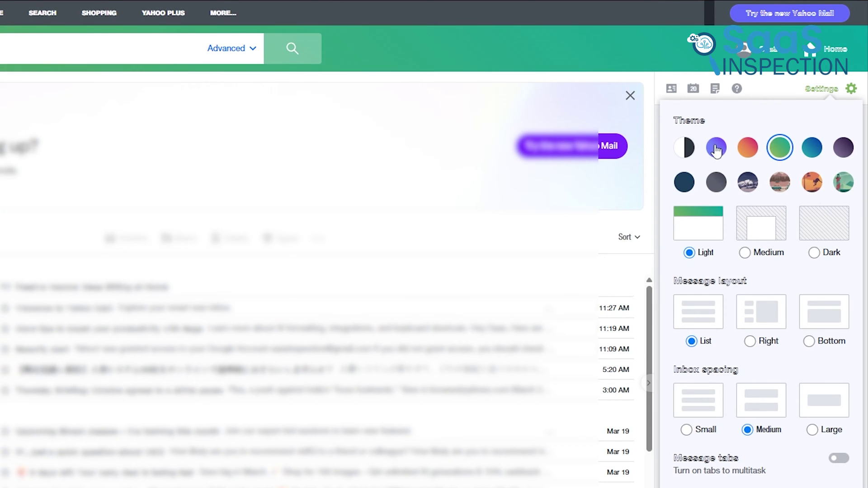
click(684, 148)
Cycle the message layout through right pane, list and bottom pane, ending on the list layout.
click(751, 341)
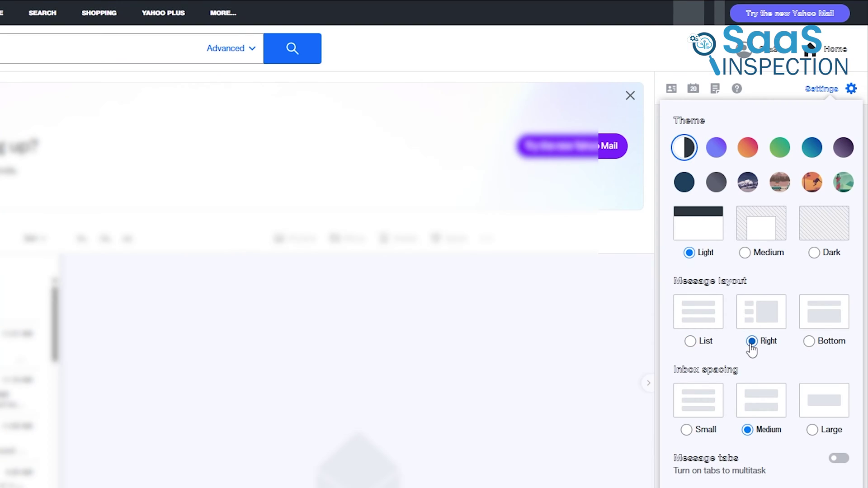
click(690, 342)
click(751, 342)
click(690, 342)
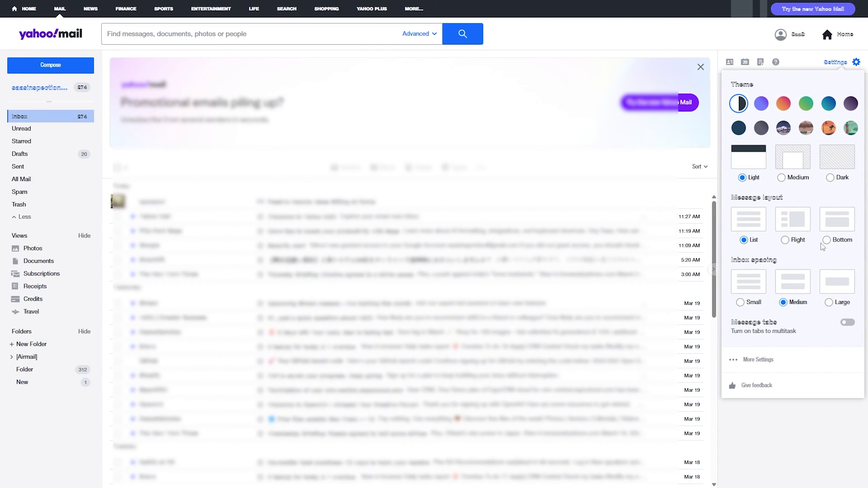
click(810, 342)
click(743, 240)
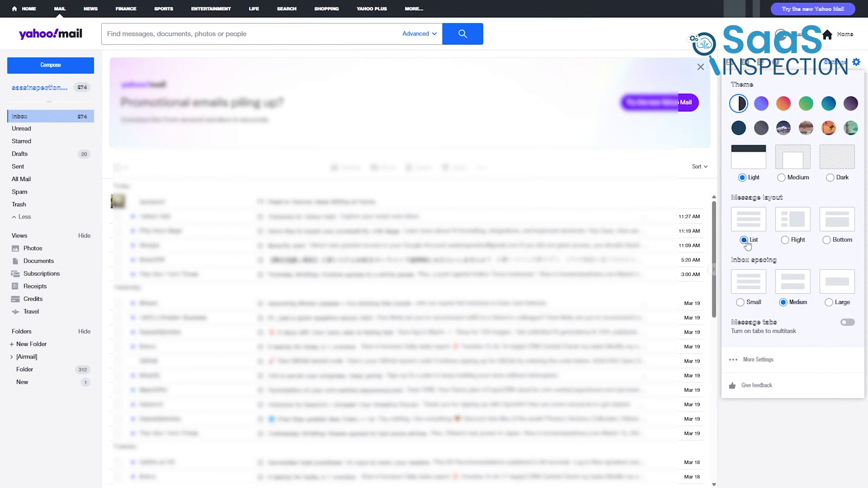
click(785, 240)
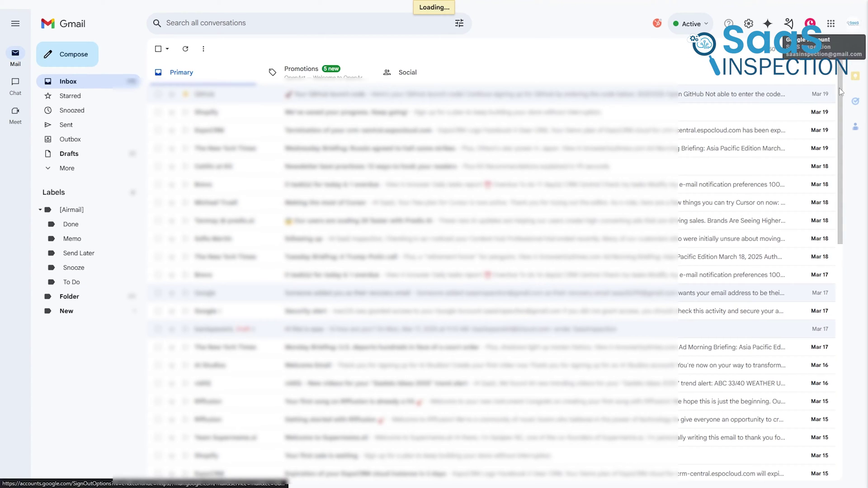
scroll(481, 221, down, 3)
scroll(481, 220, up, 3)
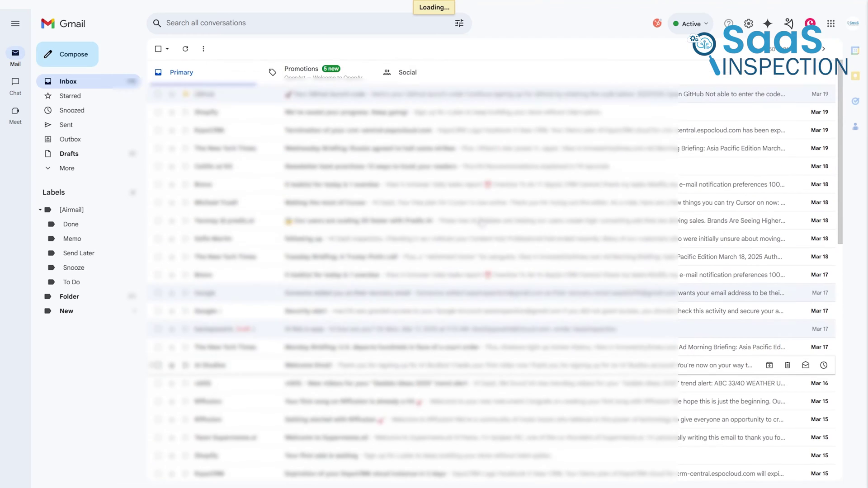
click(312, 75)
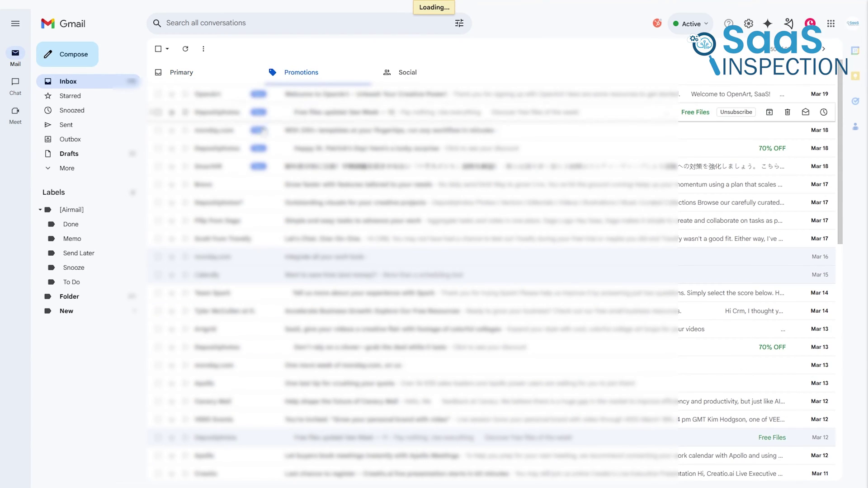
Return to the Primary category, then preview the Dark theme and switch back to Light.
click(203, 72)
scroll(284, 252, down, 1)
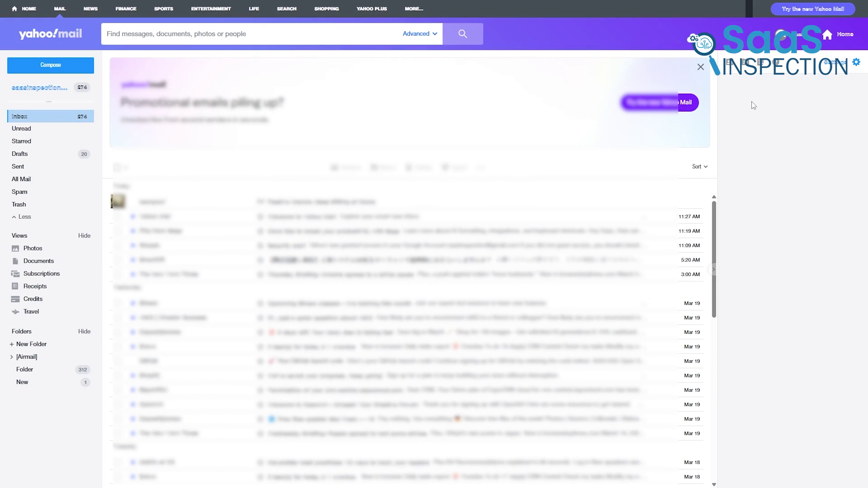
click(836, 157)
click(742, 178)
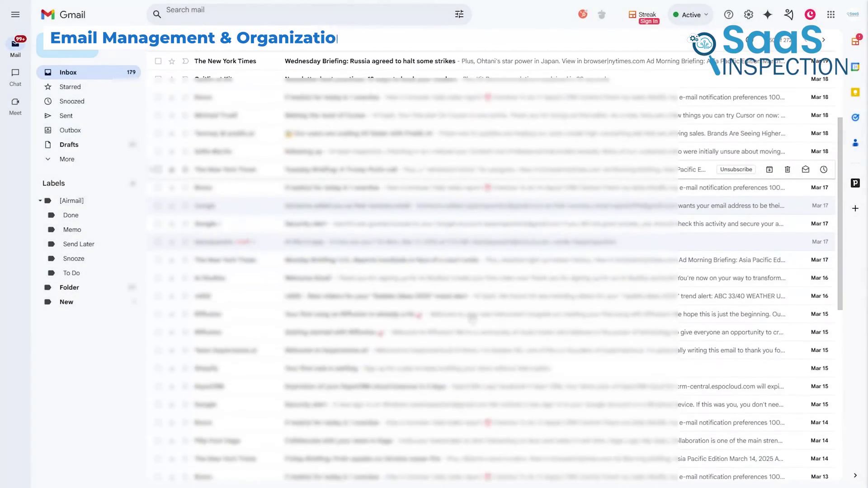
Browse the Promotions and Social categories, then scroll through the Primary inbox.
scroll(471, 319, down, 5)
scroll(472, 319, up, 8)
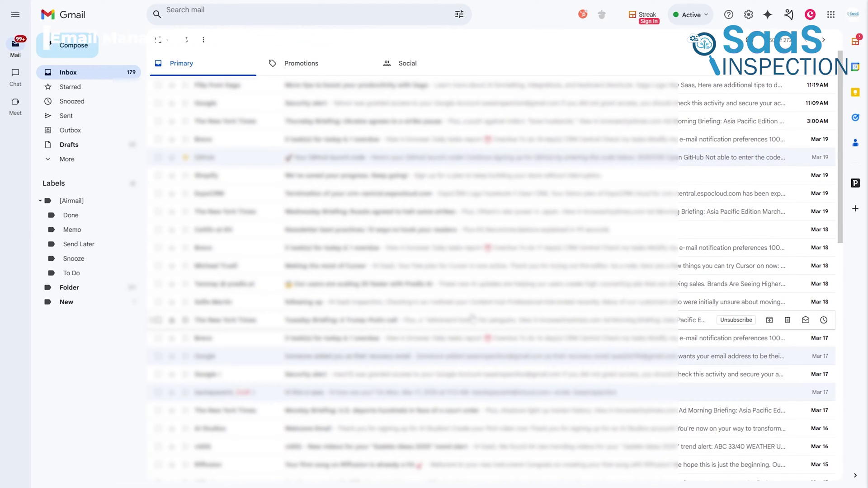
click(301, 63)
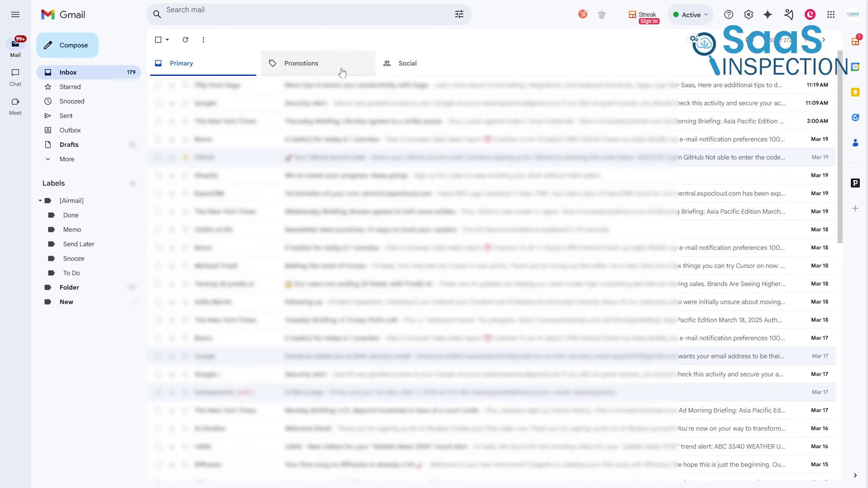
click(341, 71)
click(424, 69)
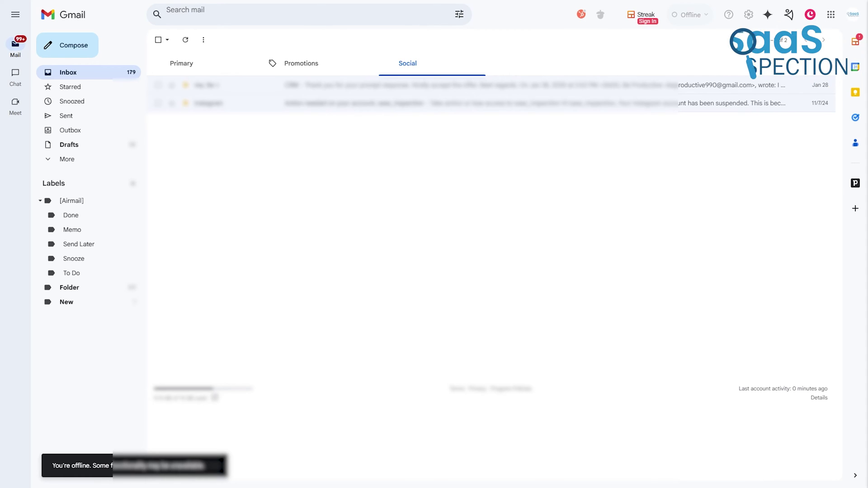
click(329, 67)
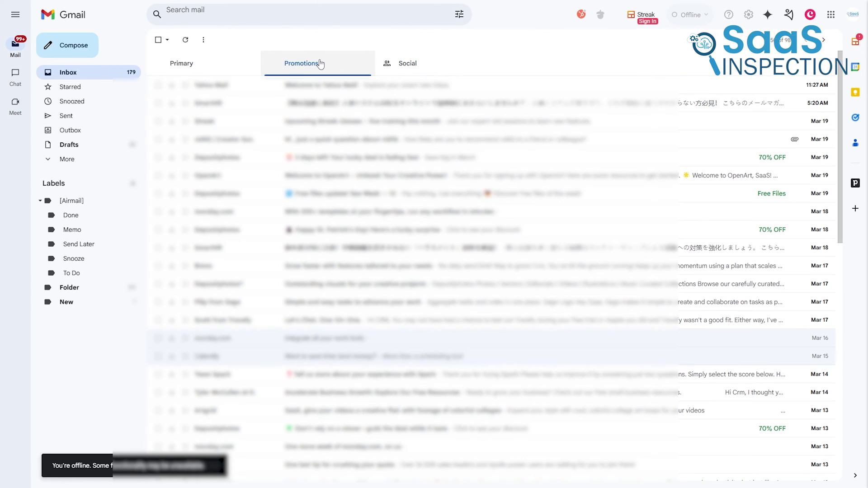
click(226, 66)
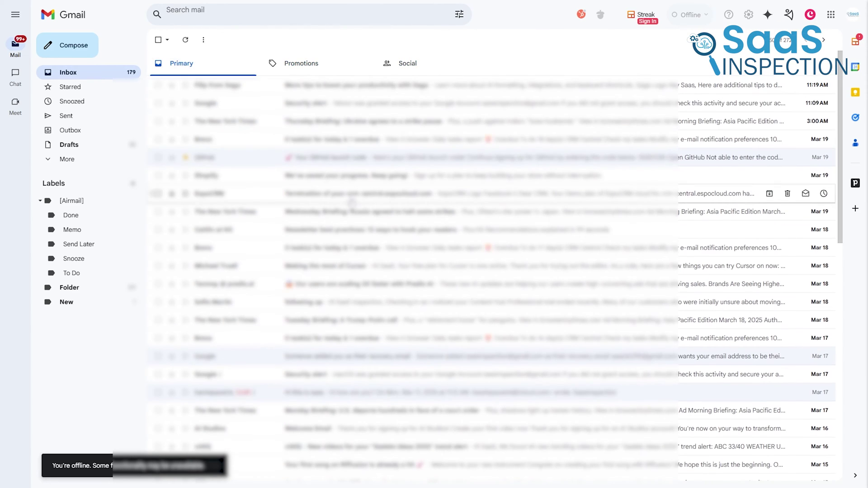
scroll(351, 202, down, 5)
scroll(352, 202, down, 3)
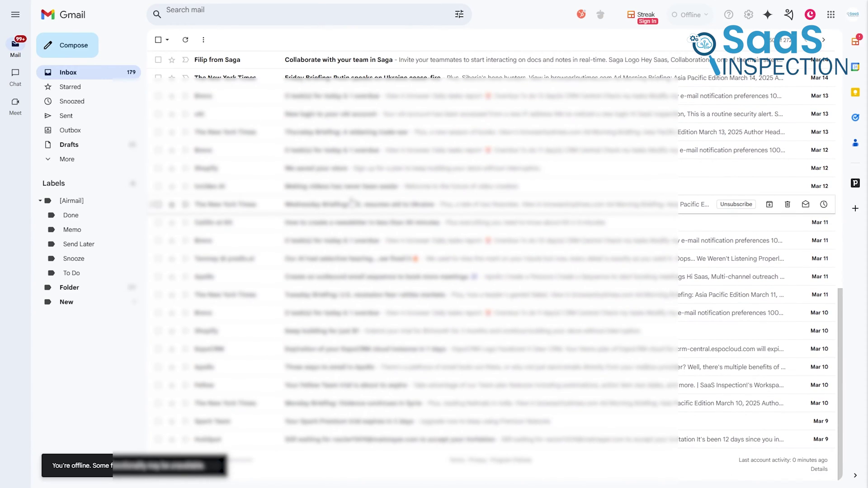
scroll(352, 202, up, 8)
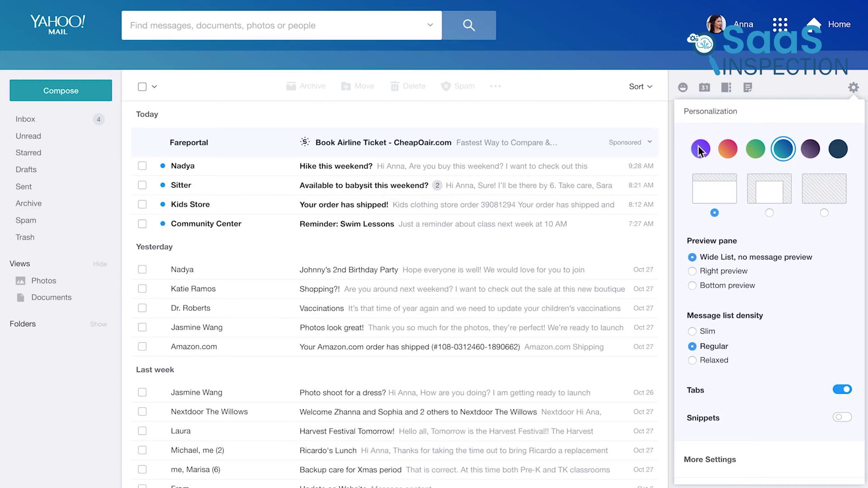
Switch to the purple theme and share the birthday photo from Photos in a new email.
click(700, 149)
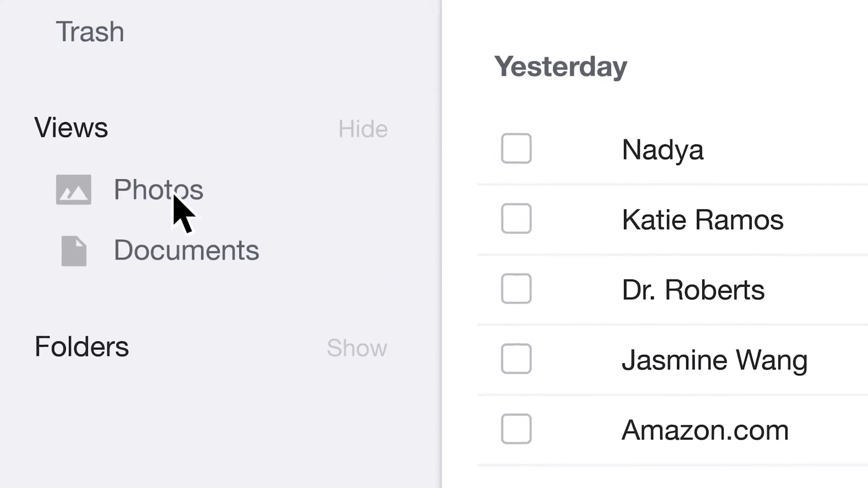
click(49, 283)
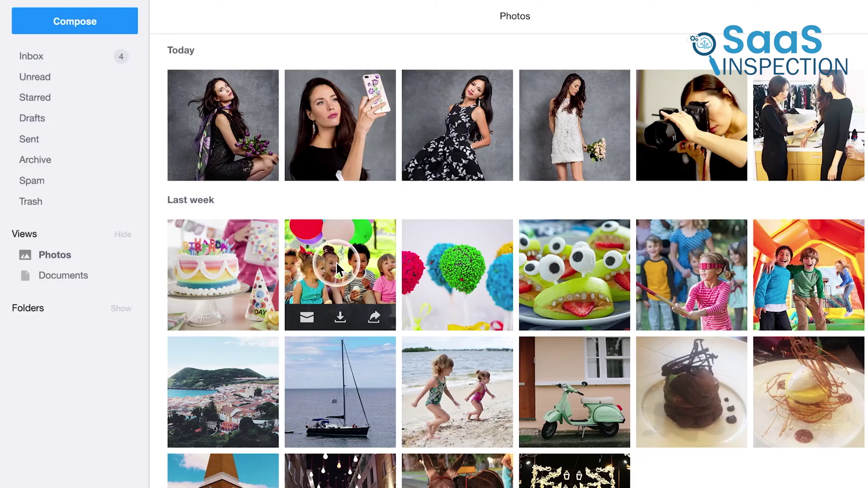
click(336, 261)
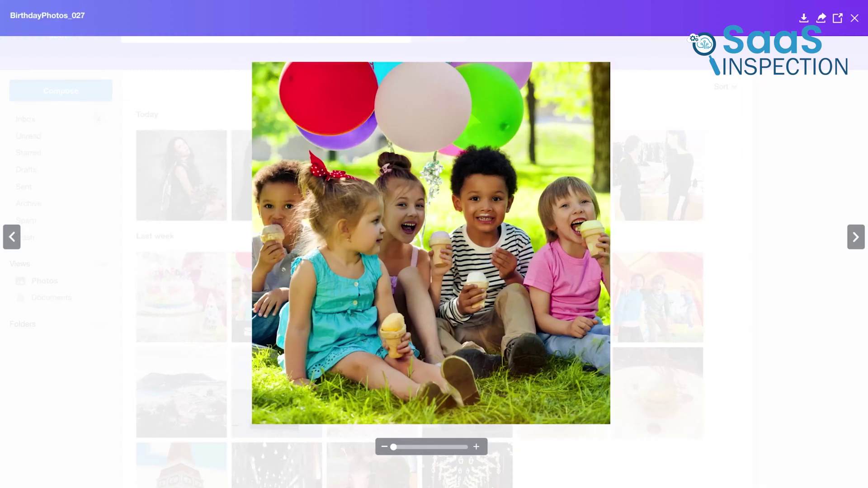
click(496, 316)
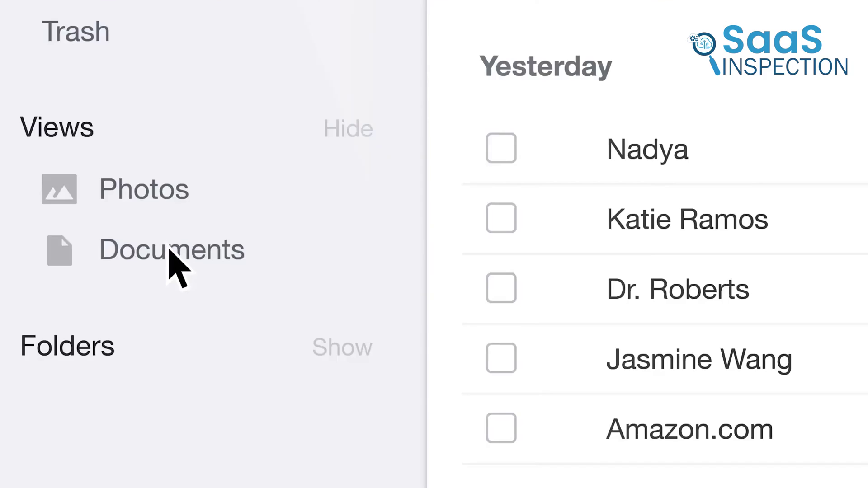
Preview the invoice PDF from Documents, then list all messages from a searched contact.
click(171, 252)
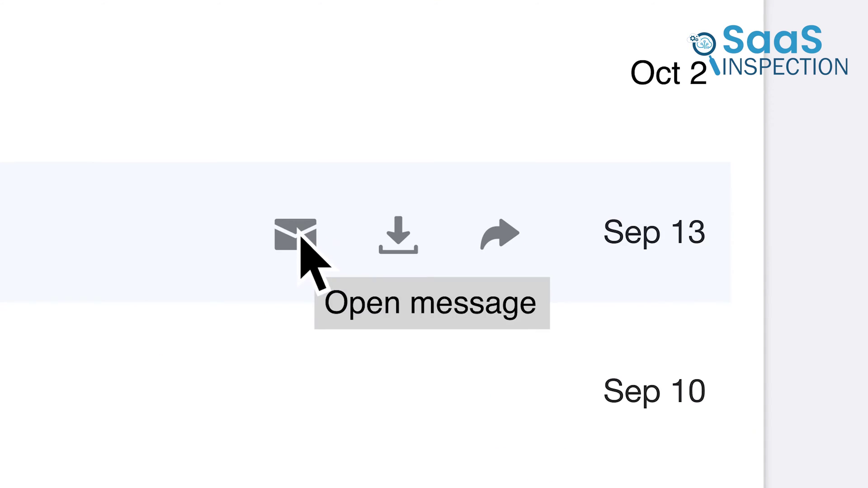
click(555, 261)
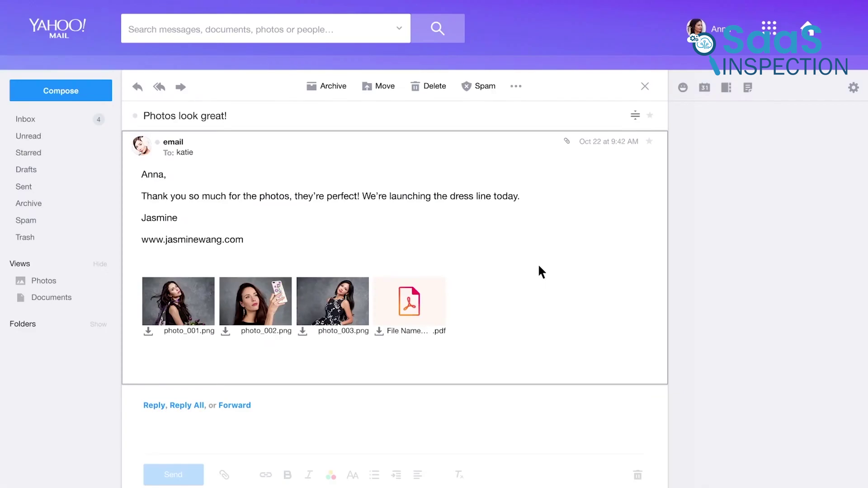
click(404, 303)
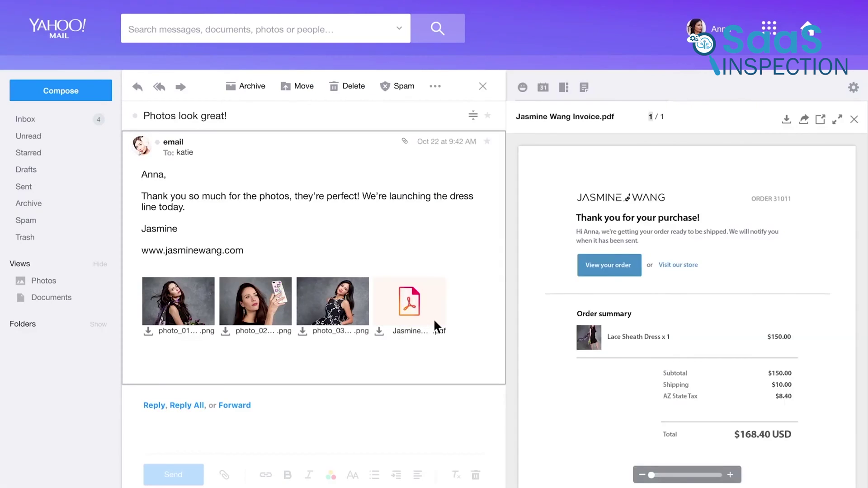
drag(652, 480, 717, 475)
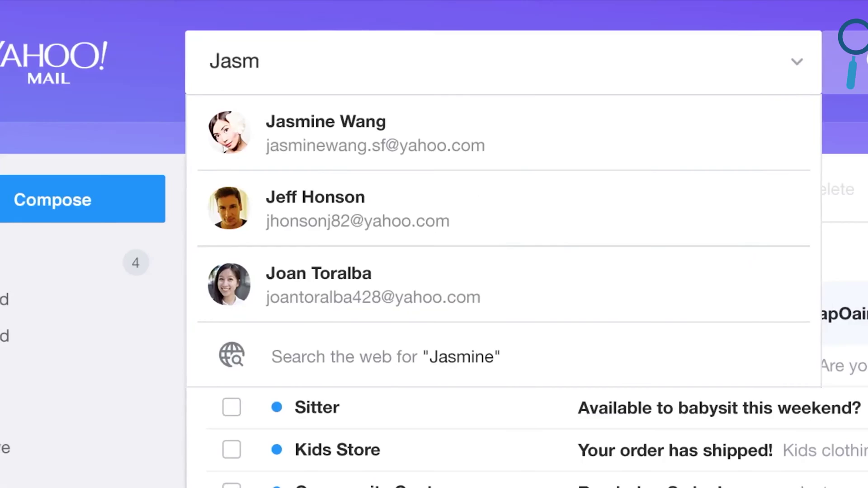
text(ine)
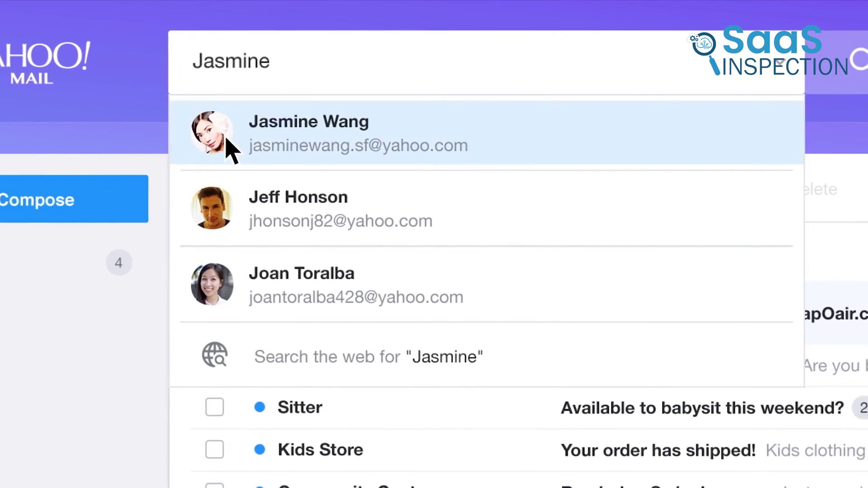
click(277, 133)
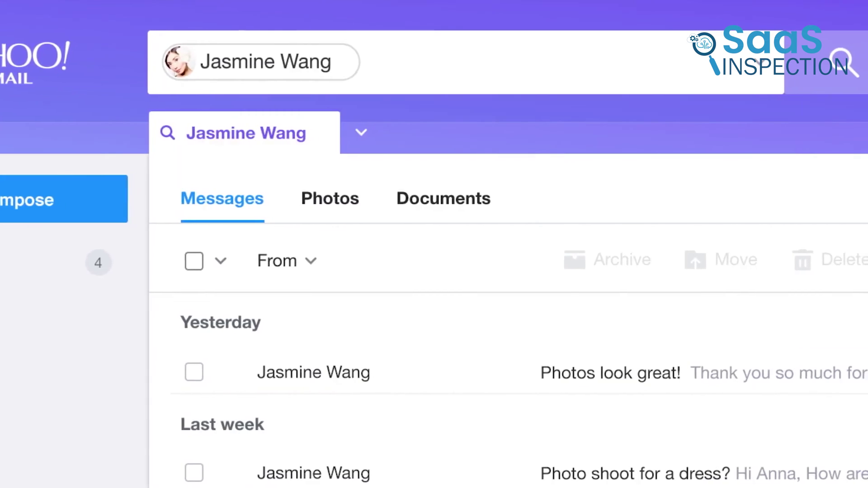
Enter 'dress designs', check Promotions, then start a Smart Reply draft to the Meeting email.
text(dress designs)
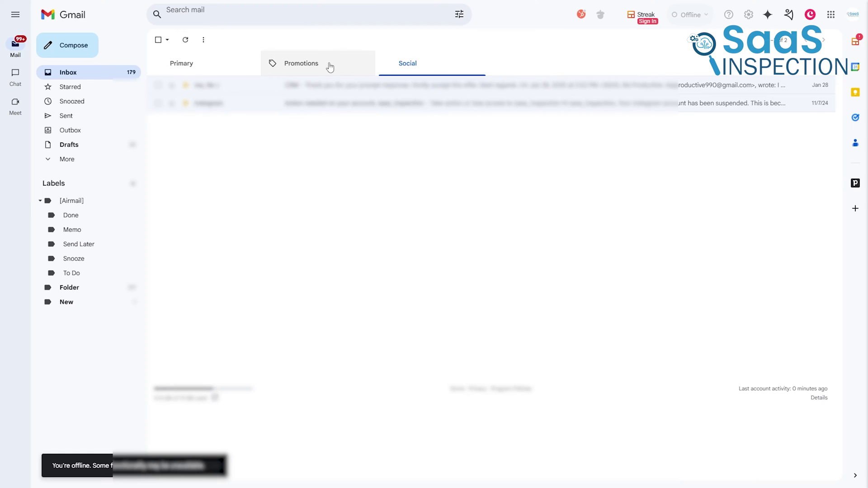
click(330, 67)
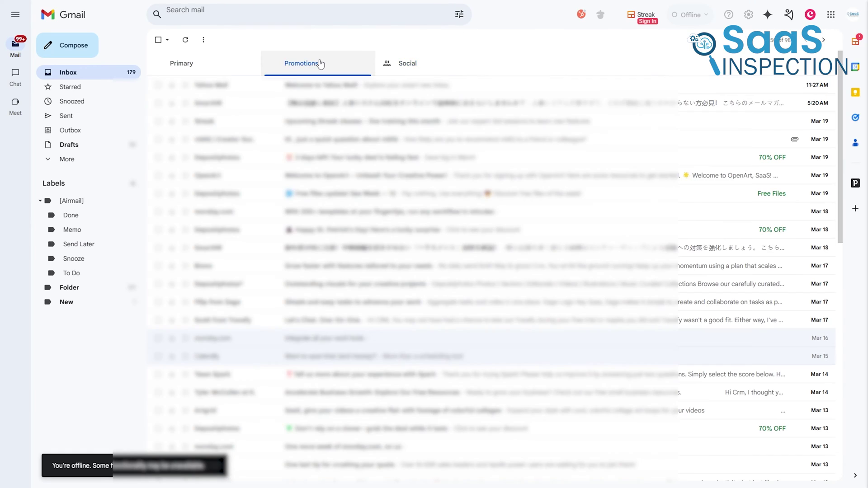
click(226, 66)
scroll(350, 201, down, 10)
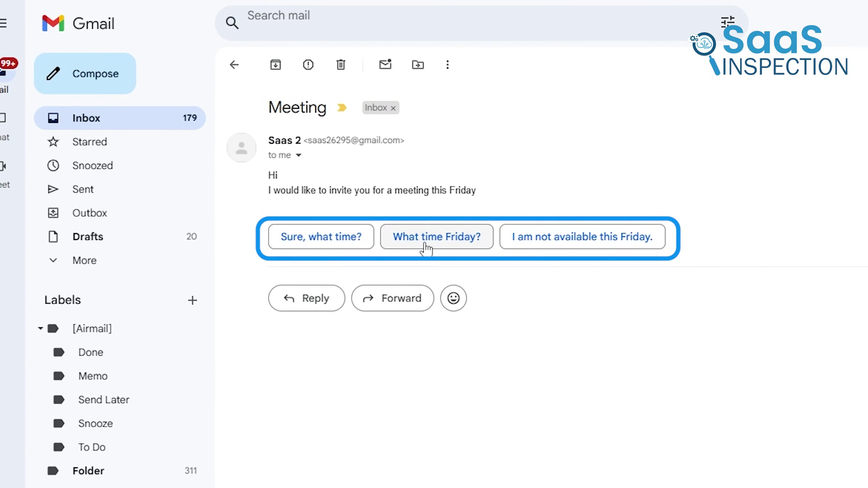
click(304, 242)
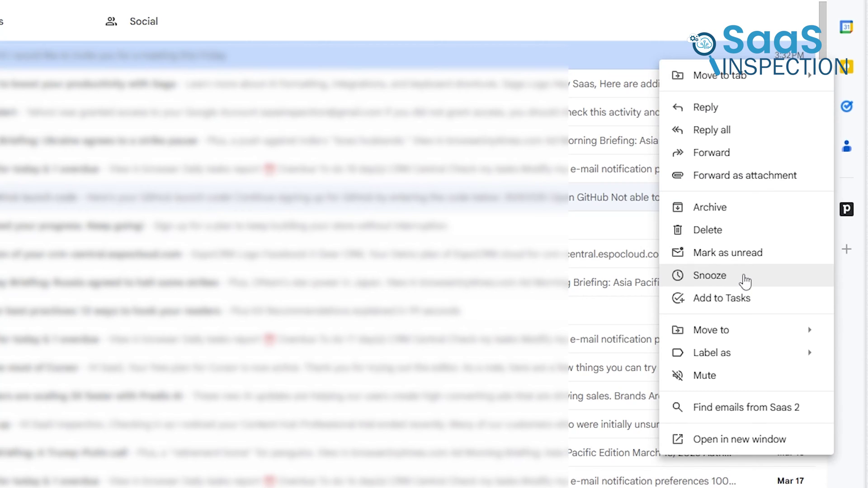
Show the snooze time options for the Meeting invitation email.
click(745, 280)
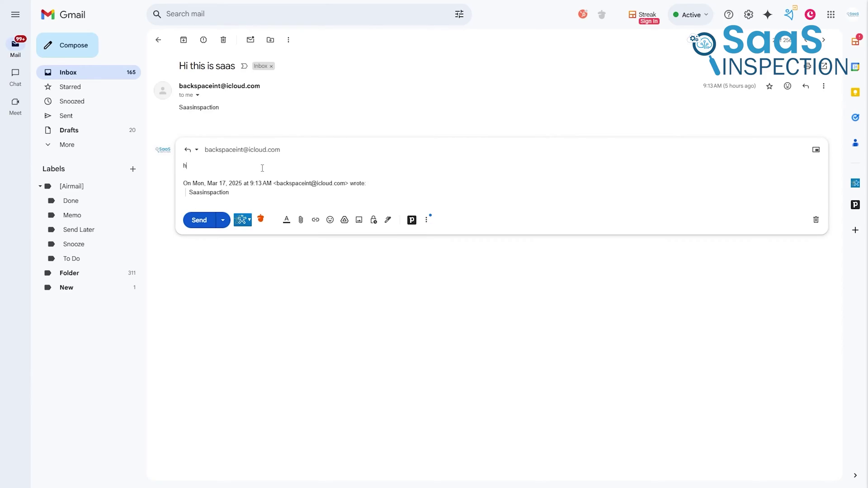
Tidy the reply after 'hi' and start a new line for the 'how are you?' suggestion.
key(BackSpace)
key(BackSpace)
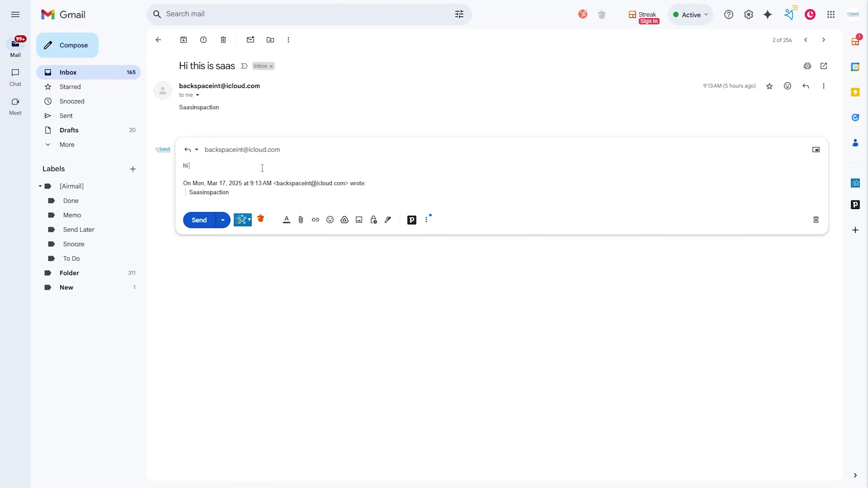
key(Return)
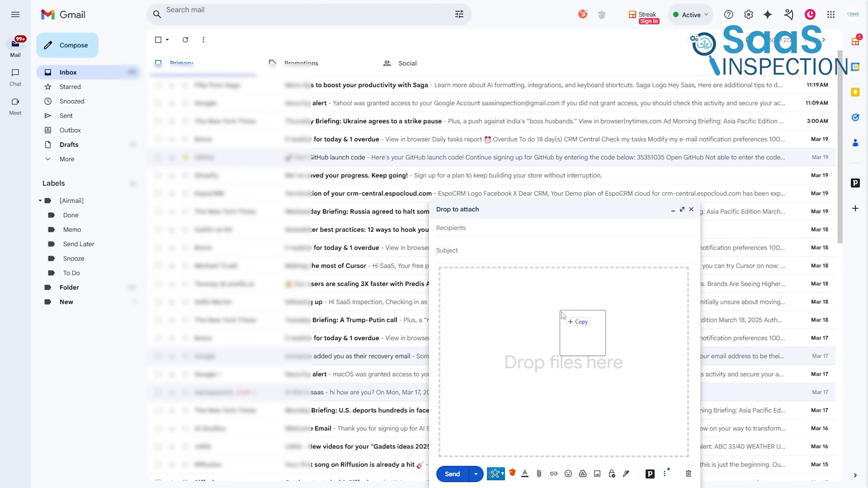
Attach Managing Multiple Accounts.mov to the new message, preview it, then close the preview.
drag(561, 315, 560, 311)
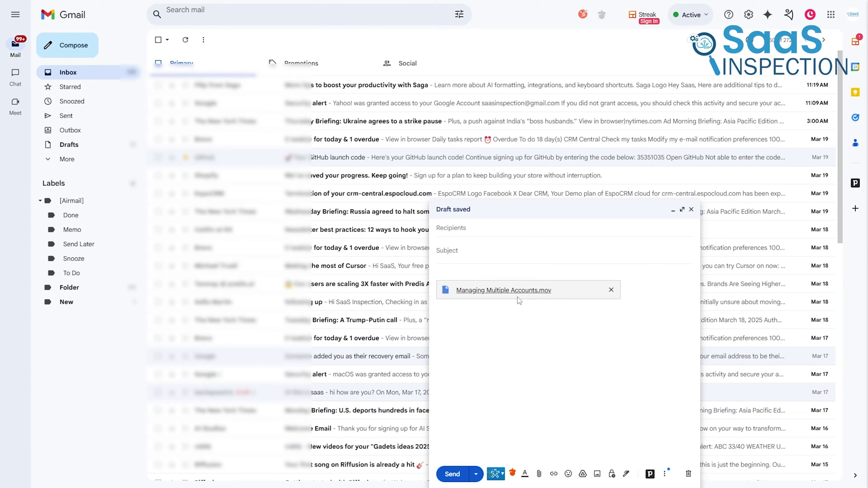
click(521, 292)
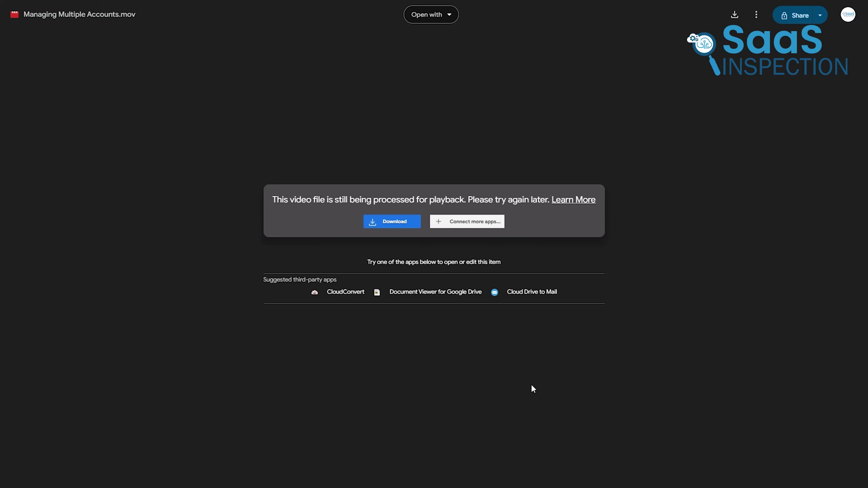
click(531, 387)
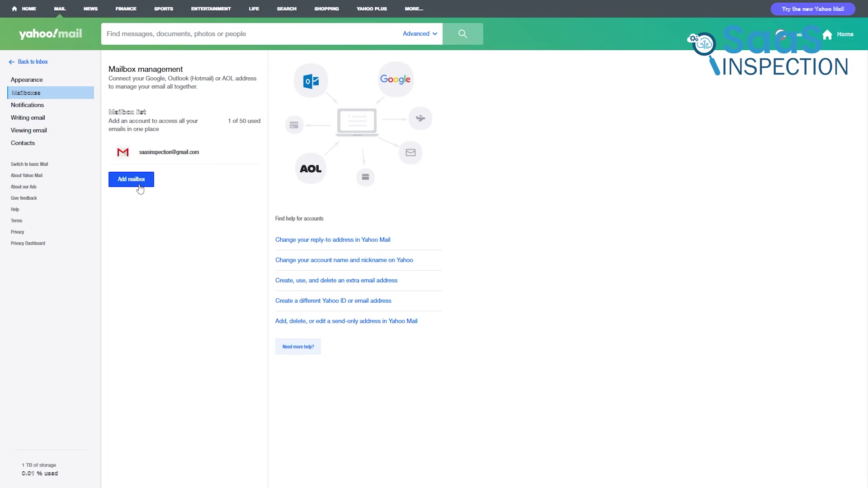
Start adding another mailbox to show the email provider choices.
click(140, 184)
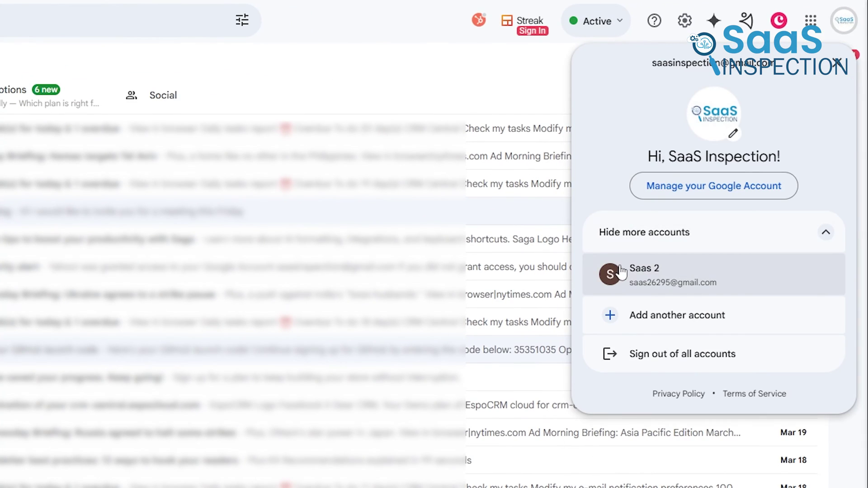
Switch to the second Google account, then back to the original account.
click(617, 275)
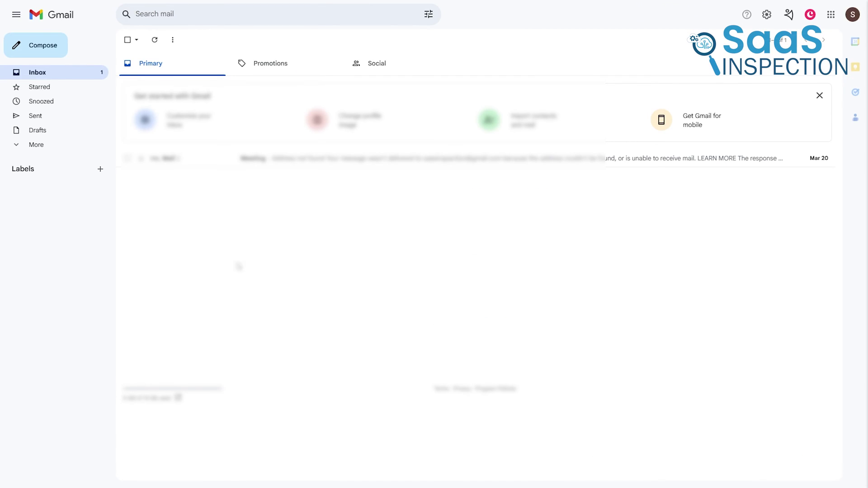
click(852, 15)
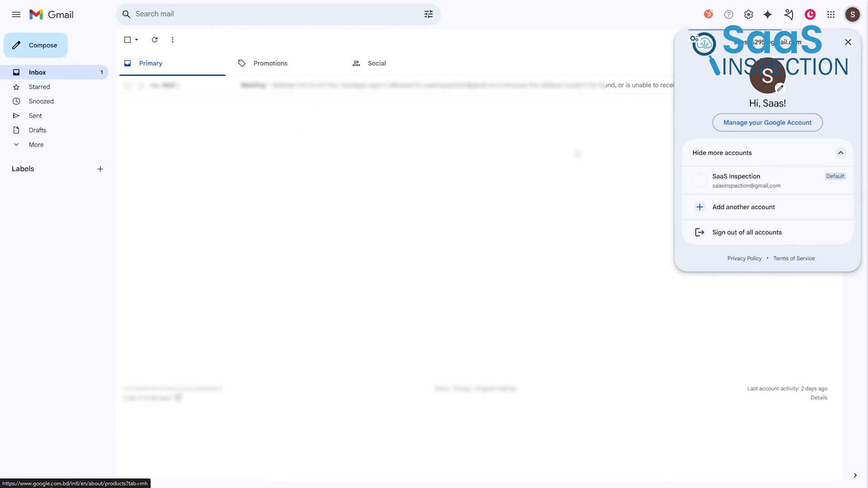
click(788, 190)
Scroll the original inbox and bring up the email provider choices for adding a new mailbox.
scroll(646, 187, down, 1)
scroll(646, 187, down, 3)
scroll(645, 188, up, 4)
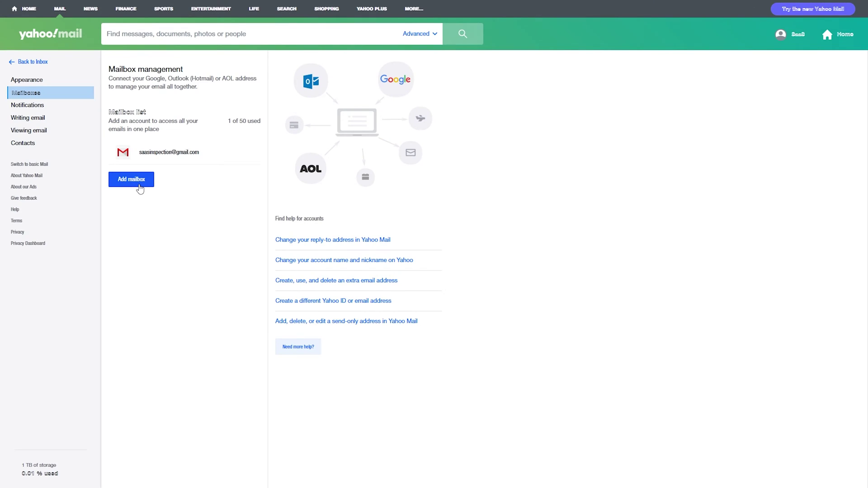
click(139, 186)
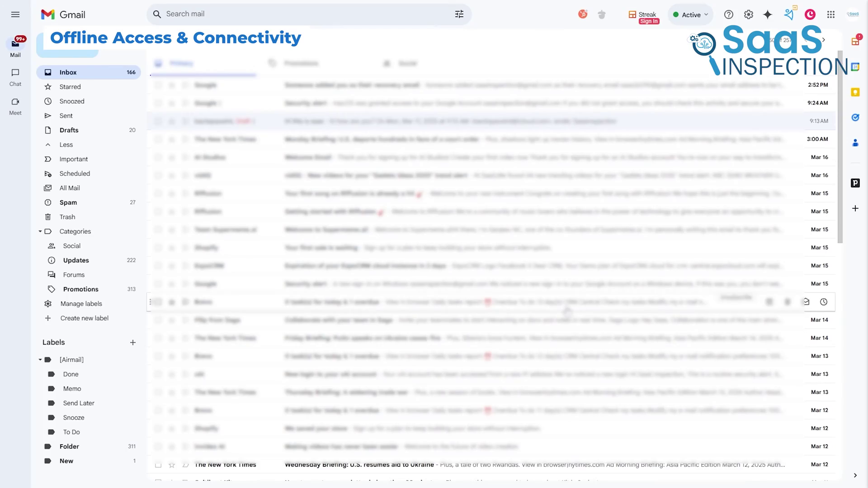
Check Gmail's offline access settings, then open the recovery-email notification message.
scroll(504, 271, down, 5)
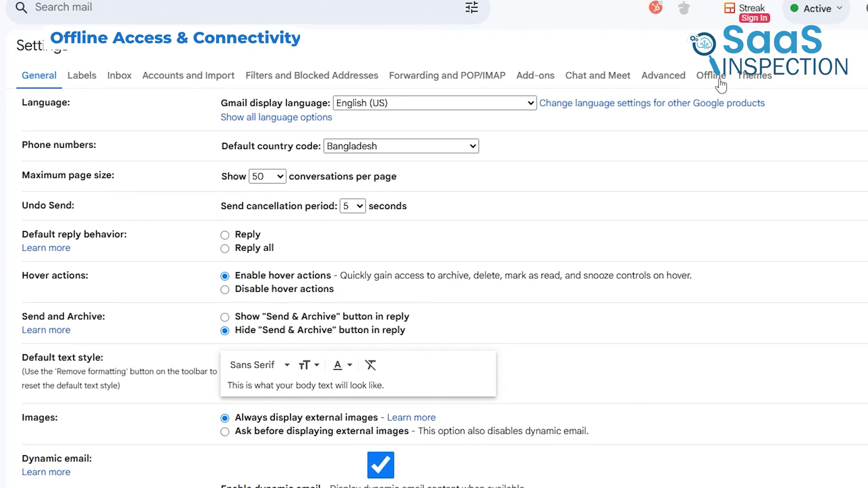
click(720, 80)
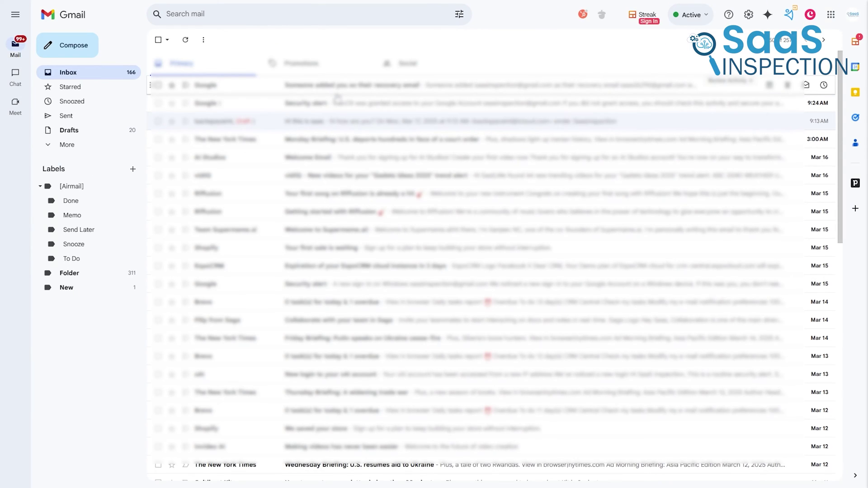
click(336, 93)
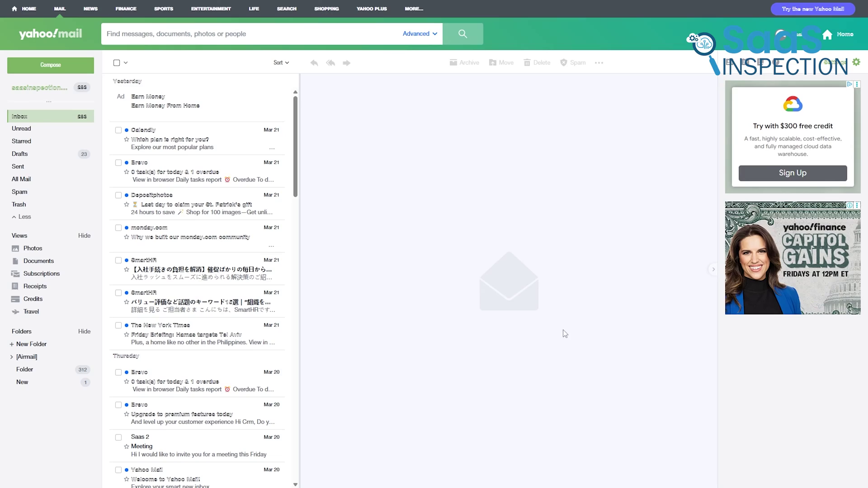
scroll(252, 285, down, 6)
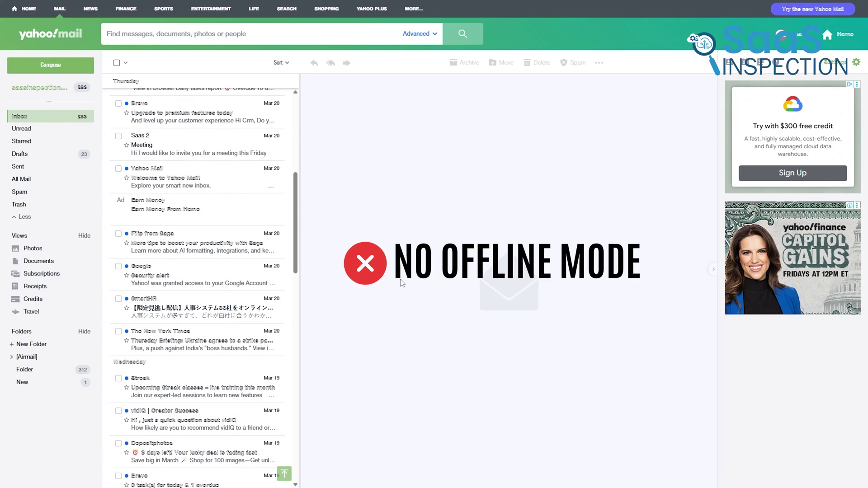
scroll(267, 356, down, 3)
scroll(251, 384, up, 10)
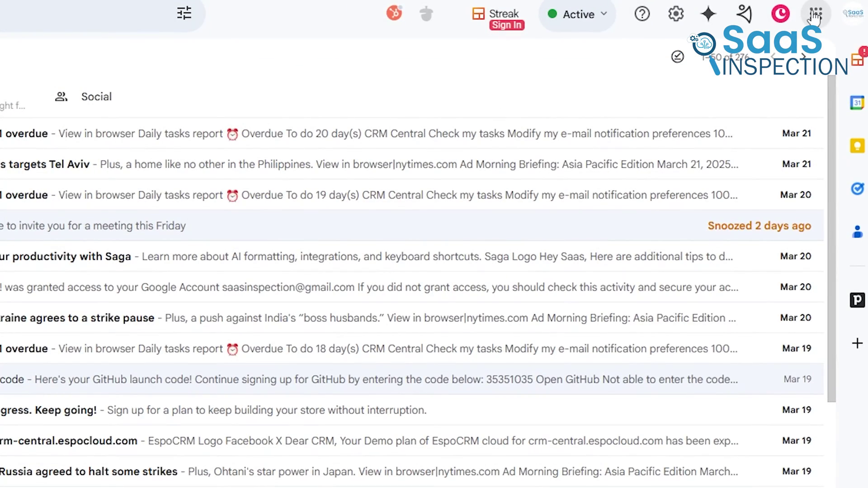
Browse the Google apps list, then switch the Calendar side panel to the Schedule list.
click(815, 14)
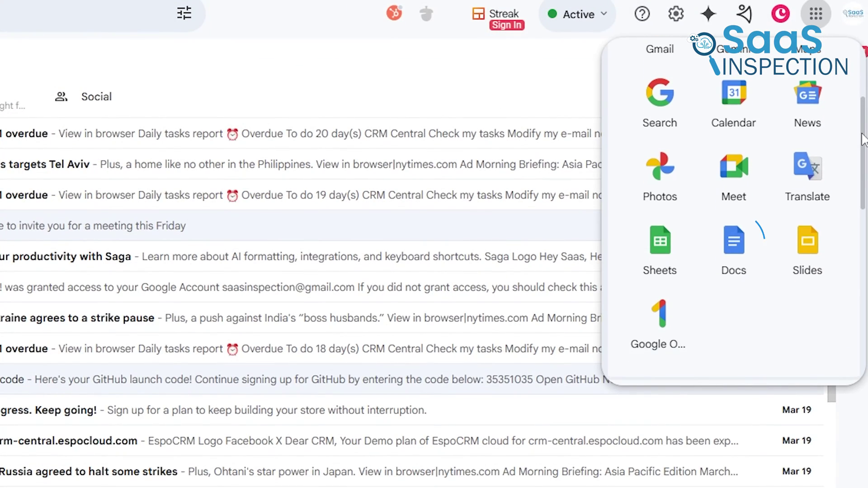
scroll(863, 138, up, 3)
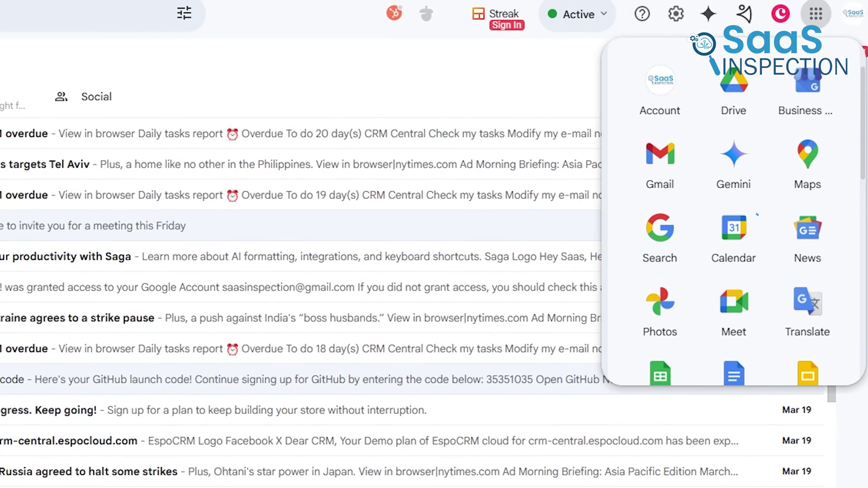
scroll(733, 212, down, 1)
scroll(733, 212, up, 1)
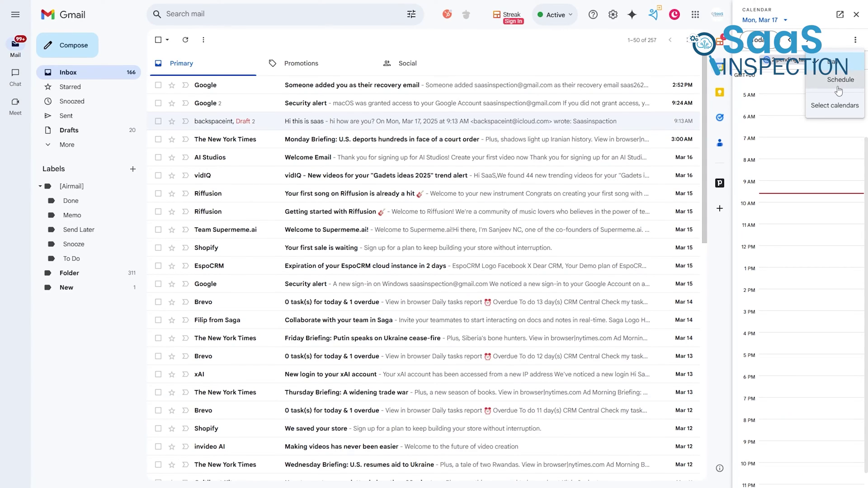
click(839, 80)
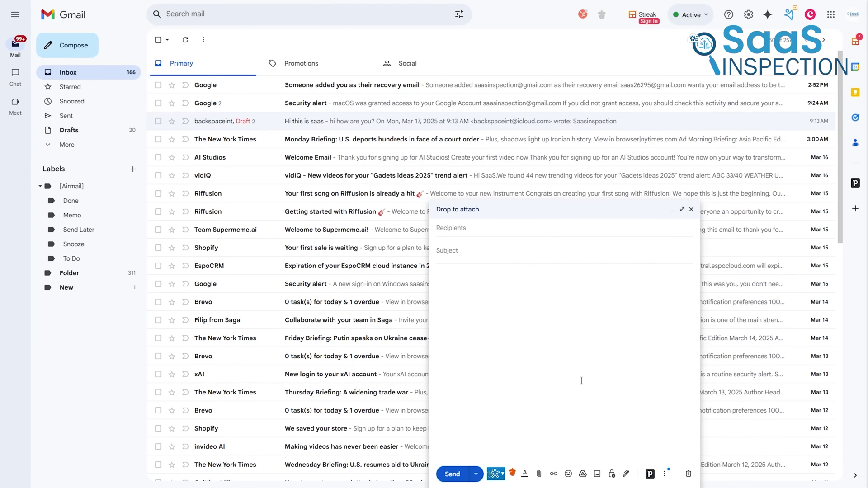
Drag the file into the email to attach it.
drag(581, 380, 580, 381)
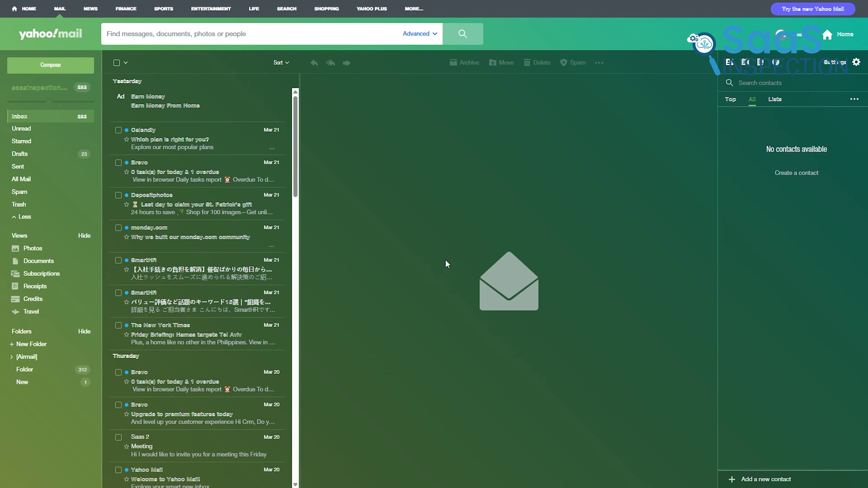
click(746, 66)
text(This)
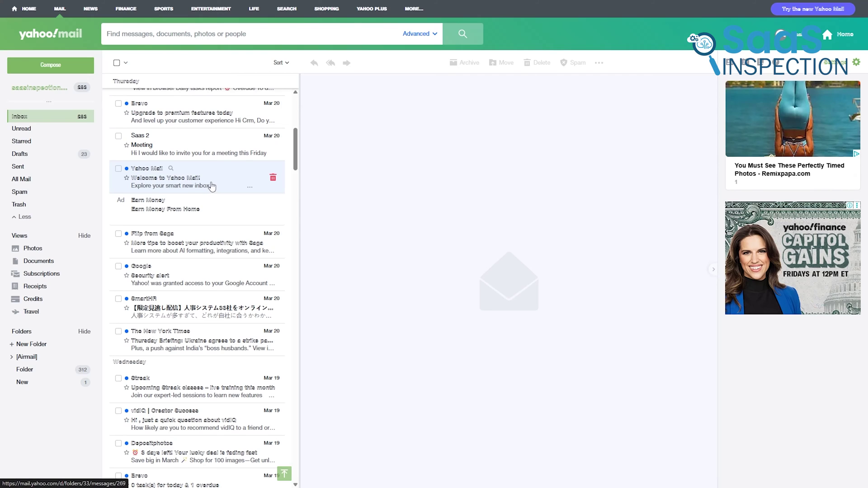
click(211, 186)
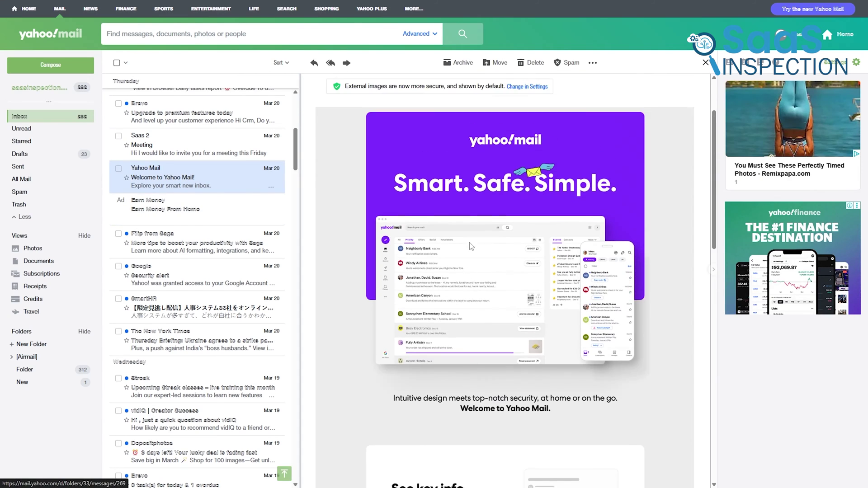
scroll(470, 246, down, 13)
scroll(470, 247, up, 14)
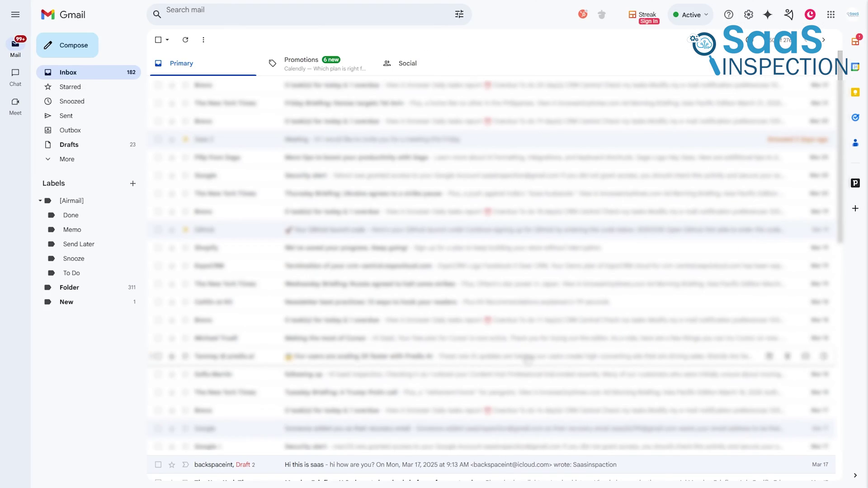
Switch the Gmail inbox from Primary to the Promotions category and scroll through its messages.
scroll(528, 360, down, 3)
scroll(527, 359, up, 3)
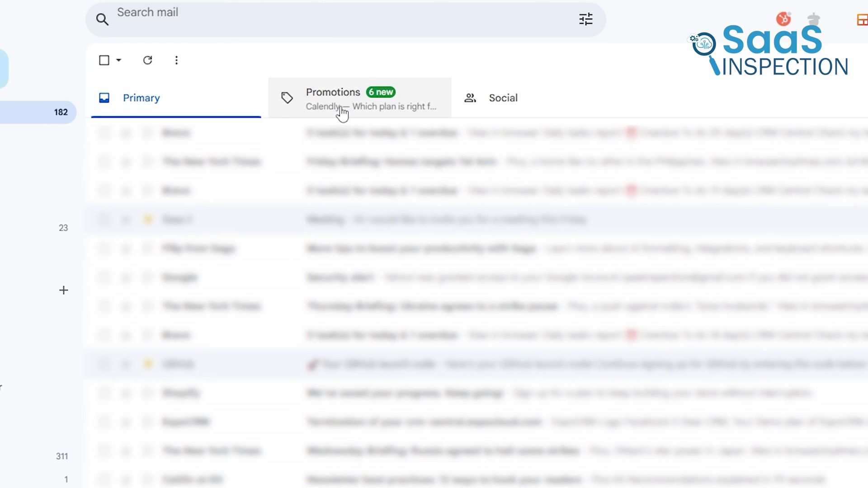
click(340, 109)
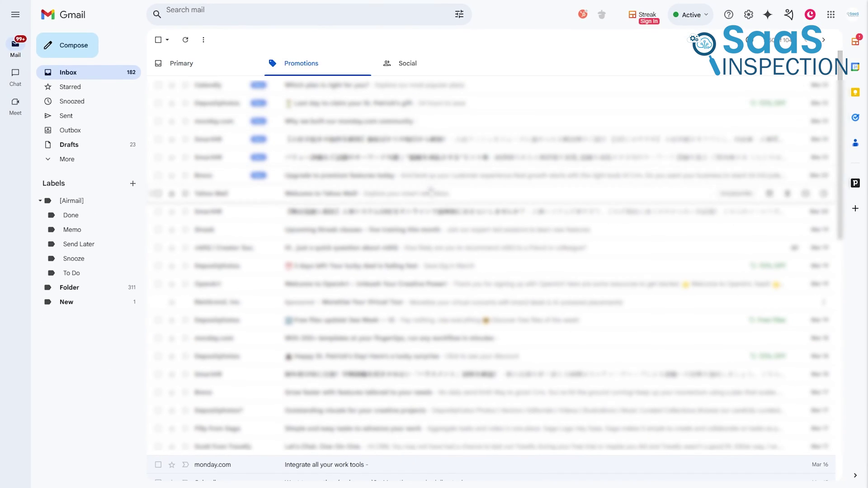
scroll(430, 194, down, 3)
scroll(433, 195, up, 3)
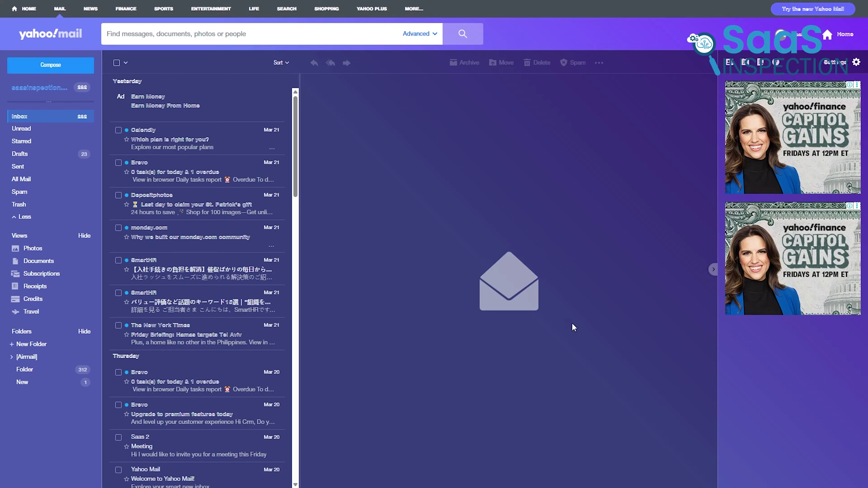
scroll(246, 257, down, 5)
scroll(193, 253, up, 5)
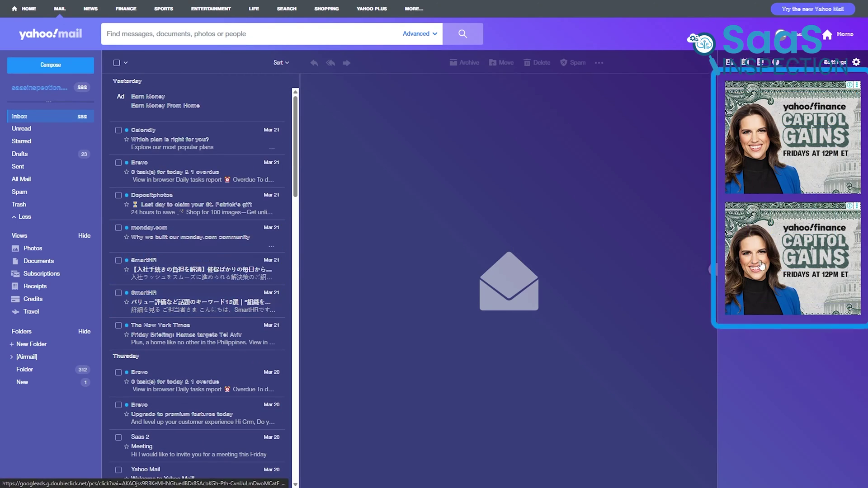